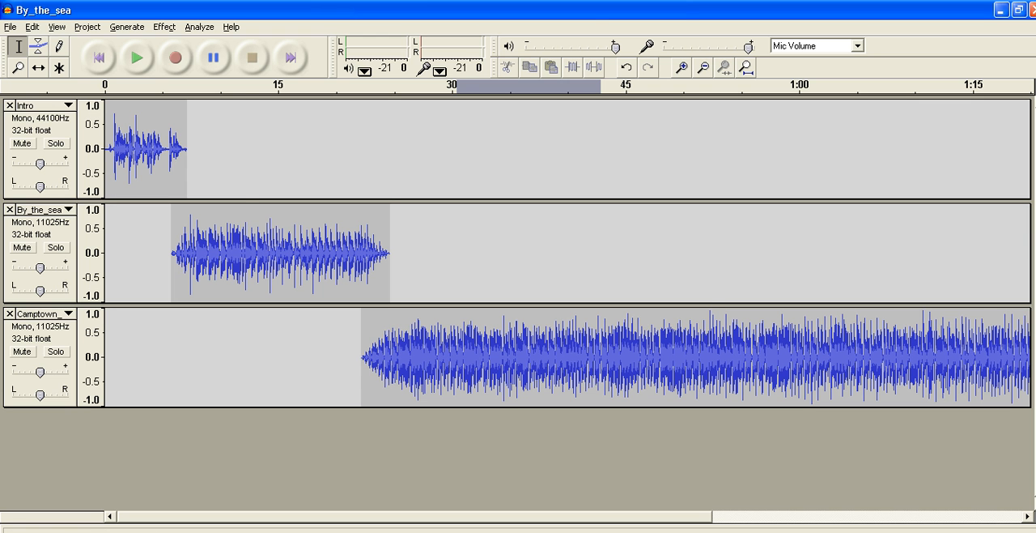
pyautogui.click(101, 32)
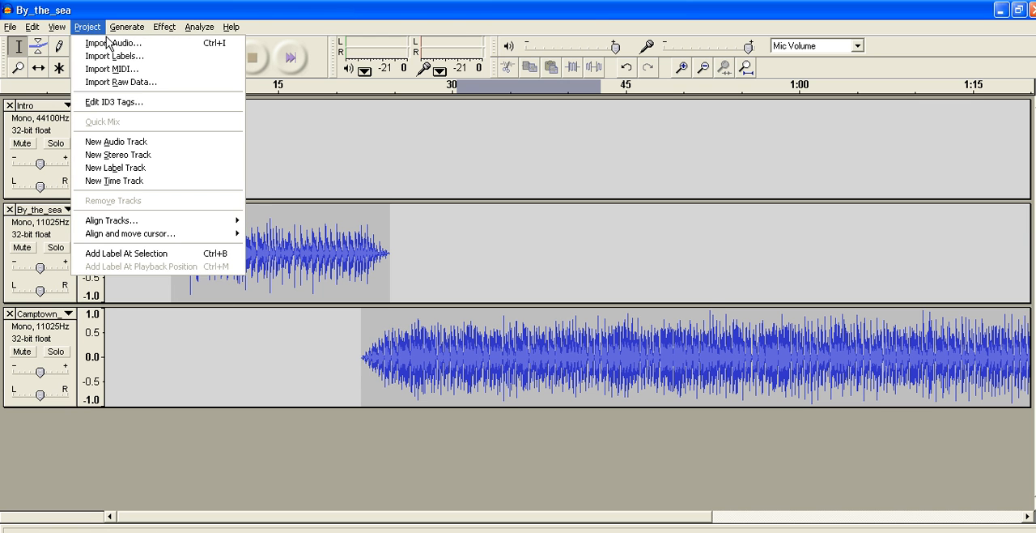
pyautogui.click(518, 262)
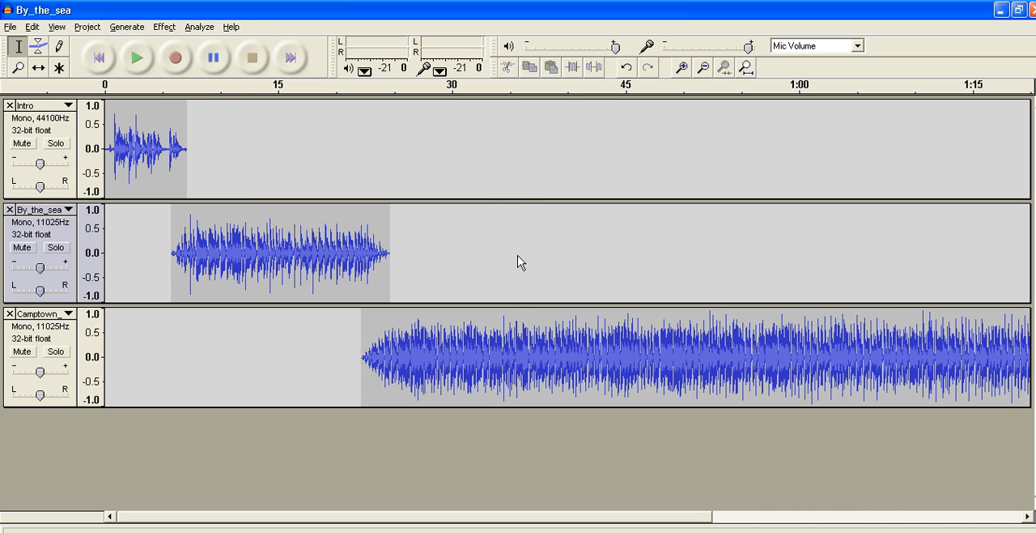
pyautogui.click(517, 252)
pyautogui.moveTo(362, 351); pyautogui.dragTo(395, 353)
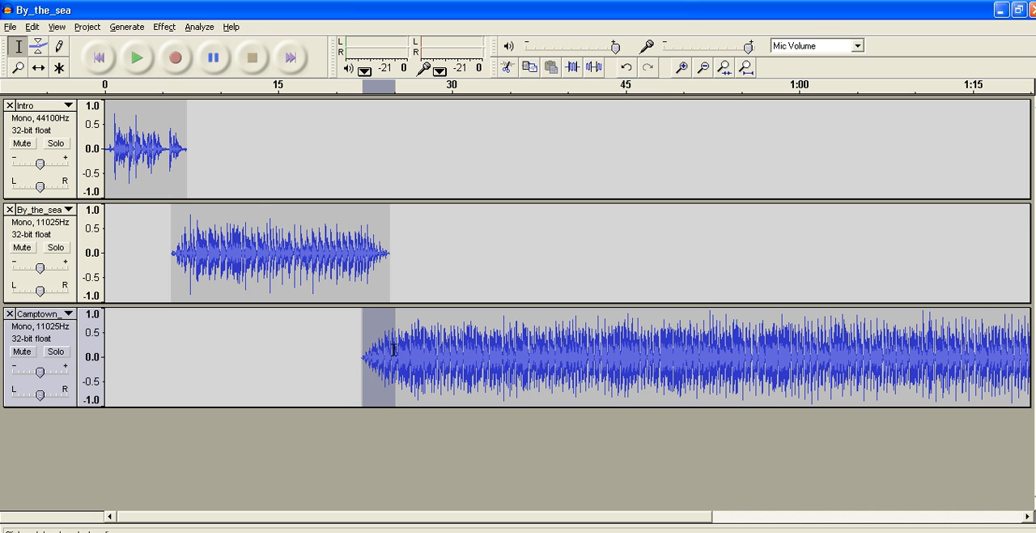
pyautogui.click(160, 26)
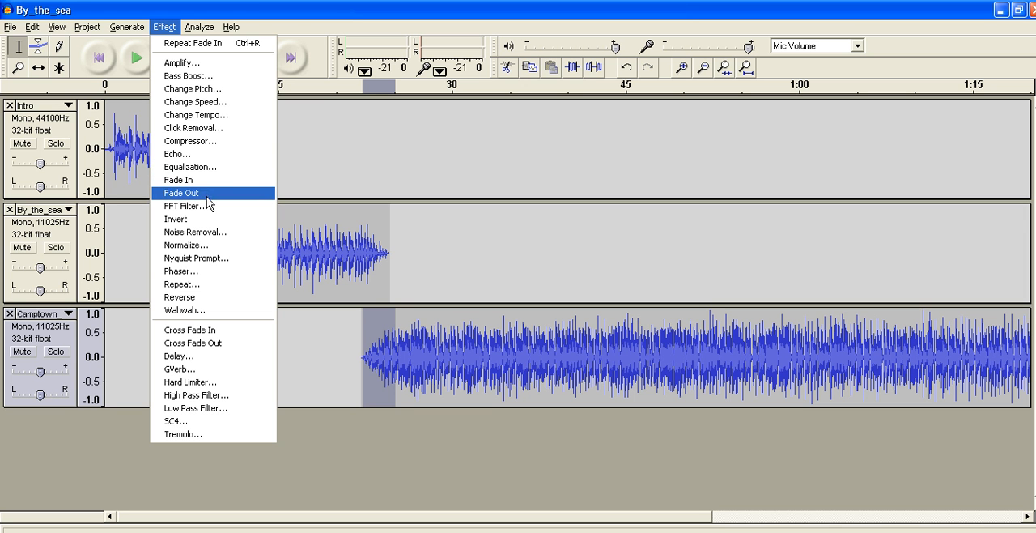
pyautogui.click(505, 382)
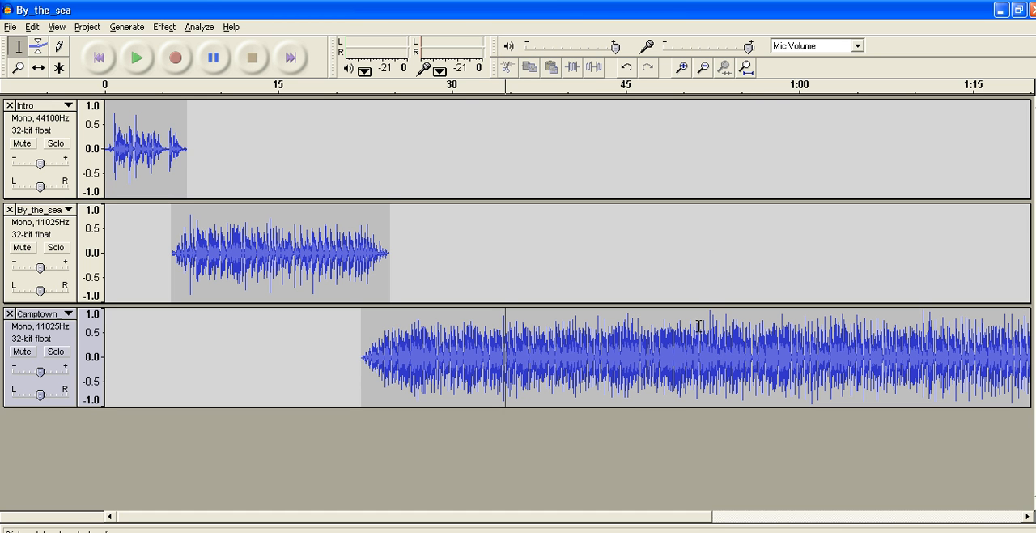
# Delete the Camptown track's audio from about 51 seconds to its end, and fade out the last 8 seconds or so of the remainder
pyautogui.moveTo(693, 341)
pyautogui.mouseDown()
pyautogui.moveTo(1033, 353)
pyautogui.moveTo(799, 381)
pyautogui.mouseUp()
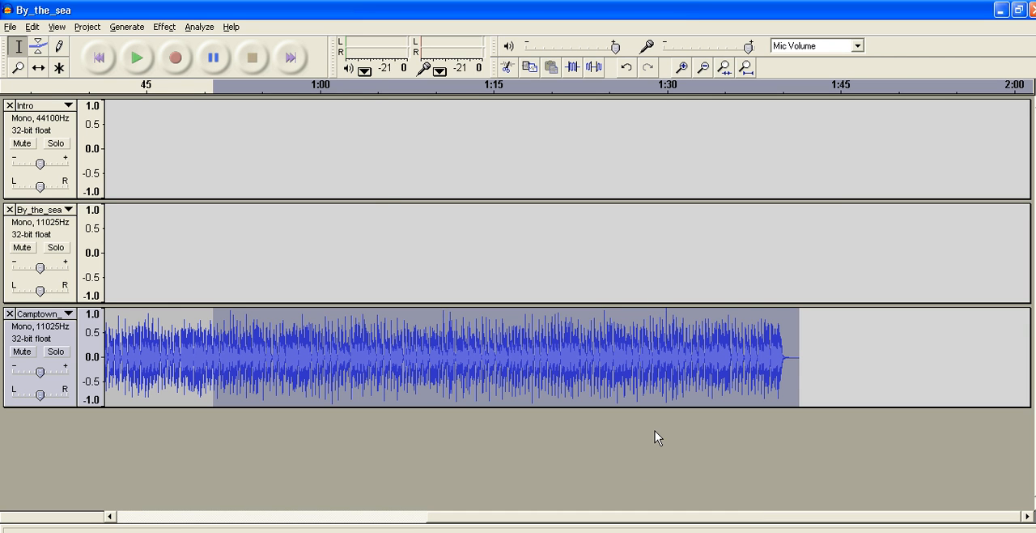
pyautogui.press('Delete')
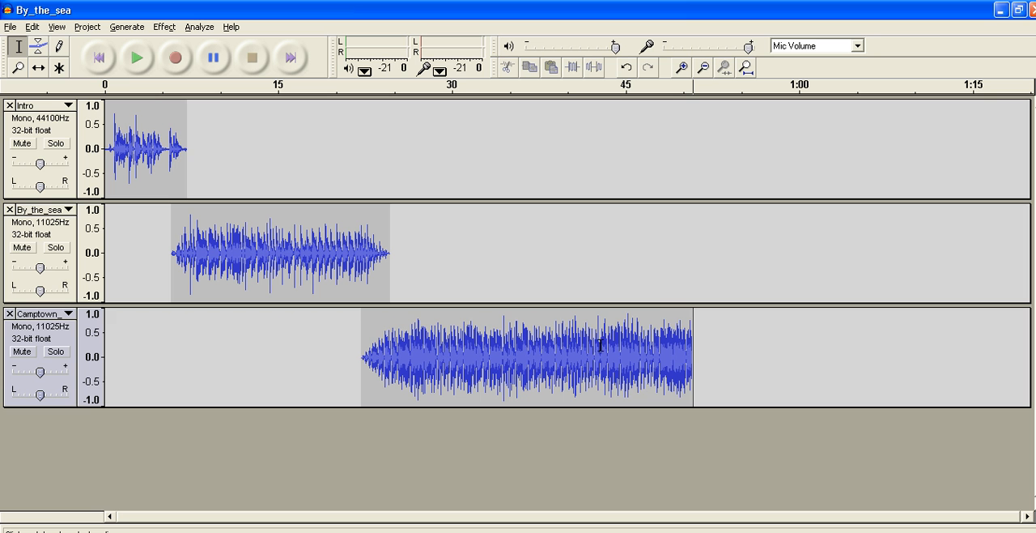
pyautogui.moveTo(599, 346); pyautogui.dragTo(692, 348)
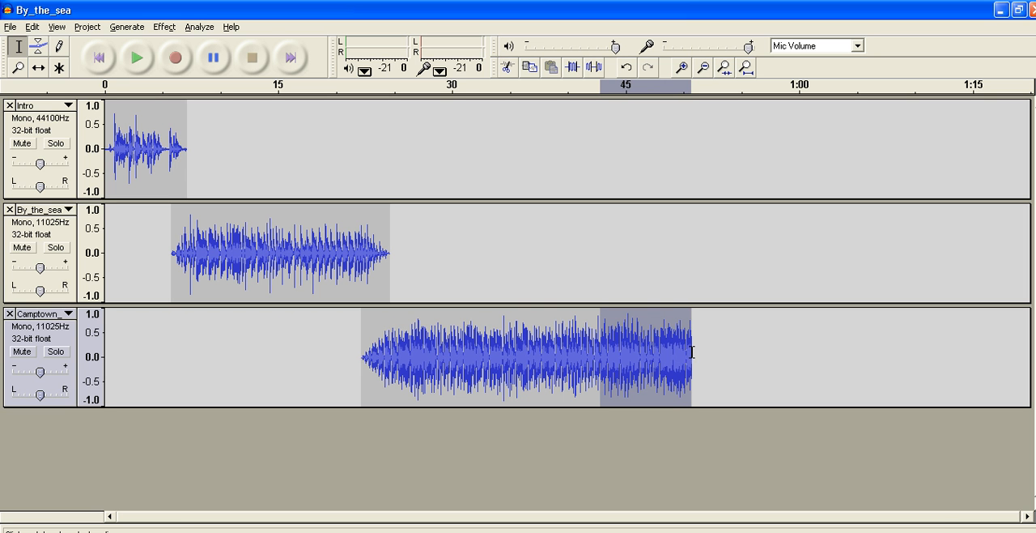
pyautogui.click(165, 27)
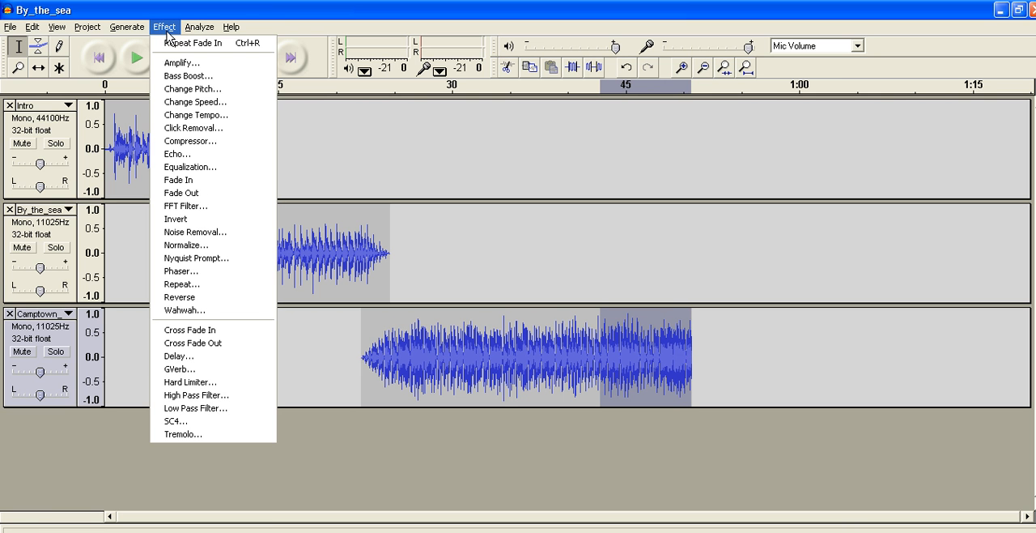
pyautogui.click(190, 197)
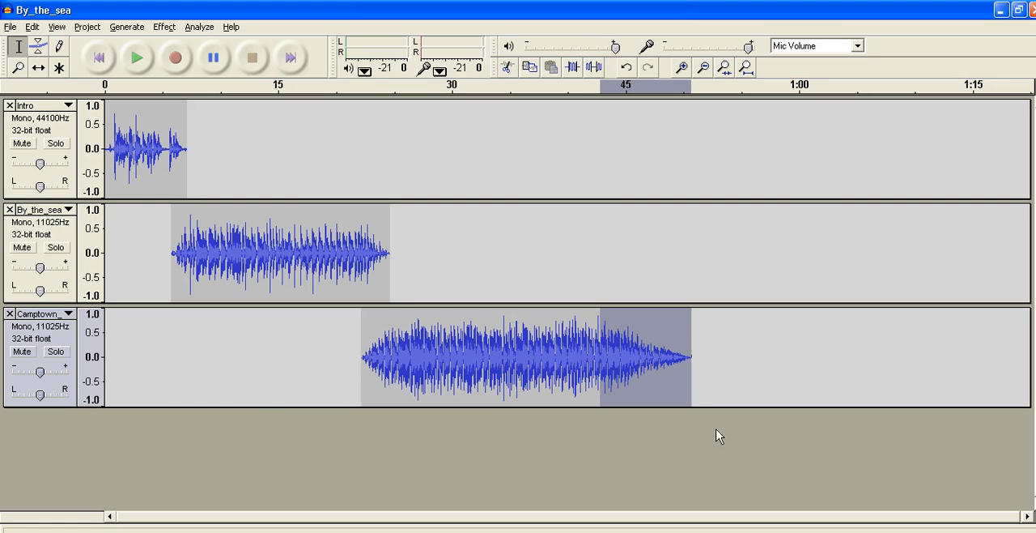
pyautogui.click(730, 370)
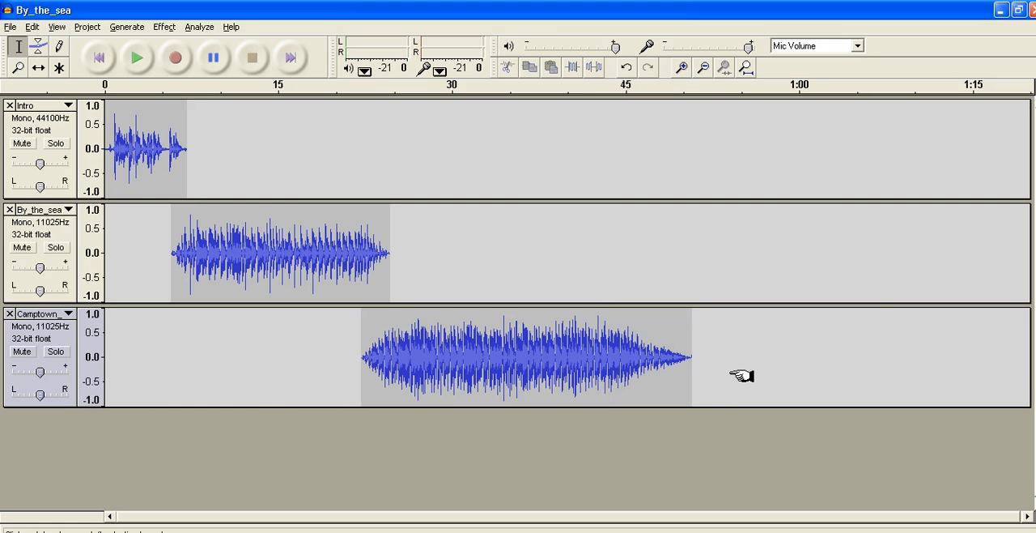
# Time-shift the By_the_sea clip to start at about 6 seconds and the Camptown clip to start at about 23 seconds, slightly overlapping
pyautogui.click(38, 67)
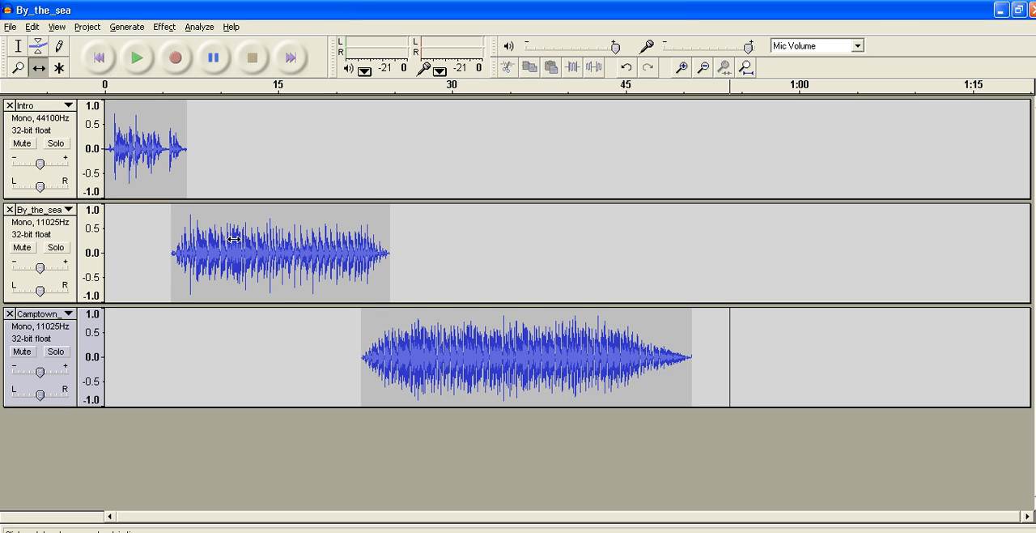
pyautogui.moveTo(233, 239); pyautogui.dragTo(230, 240)
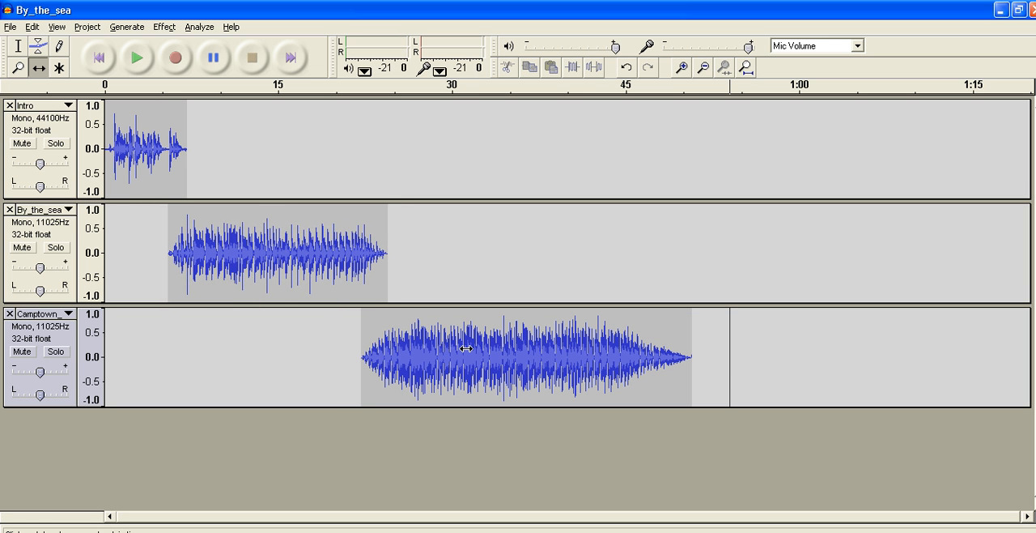
pyautogui.moveTo(467, 348); pyautogui.dragTo(469, 348)
pyautogui.moveTo(273, 252); pyautogui.dragTo(279, 252)
pyautogui.moveTo(495, 387); pyautogui.dragTo(504, 387)
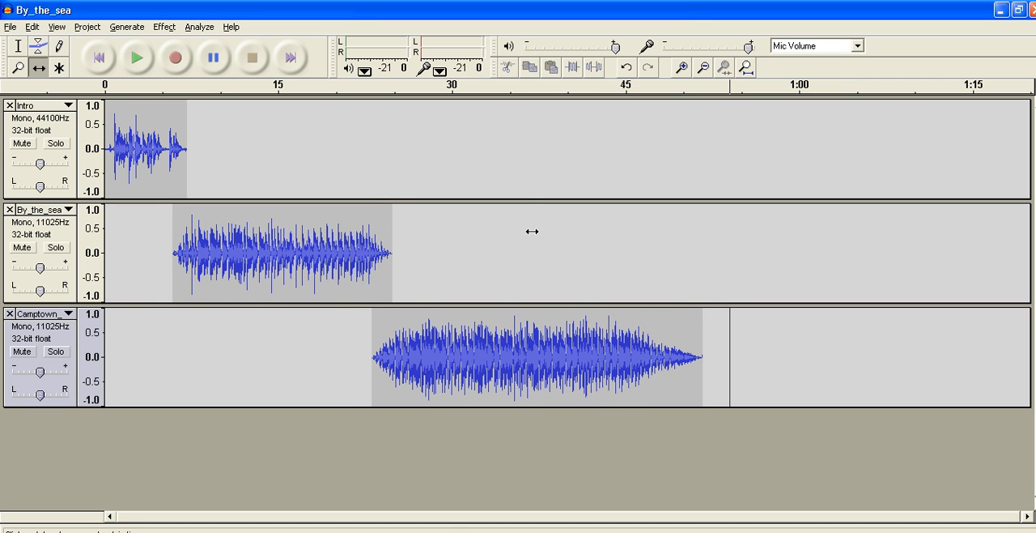
pyautogui.click(19, 46)
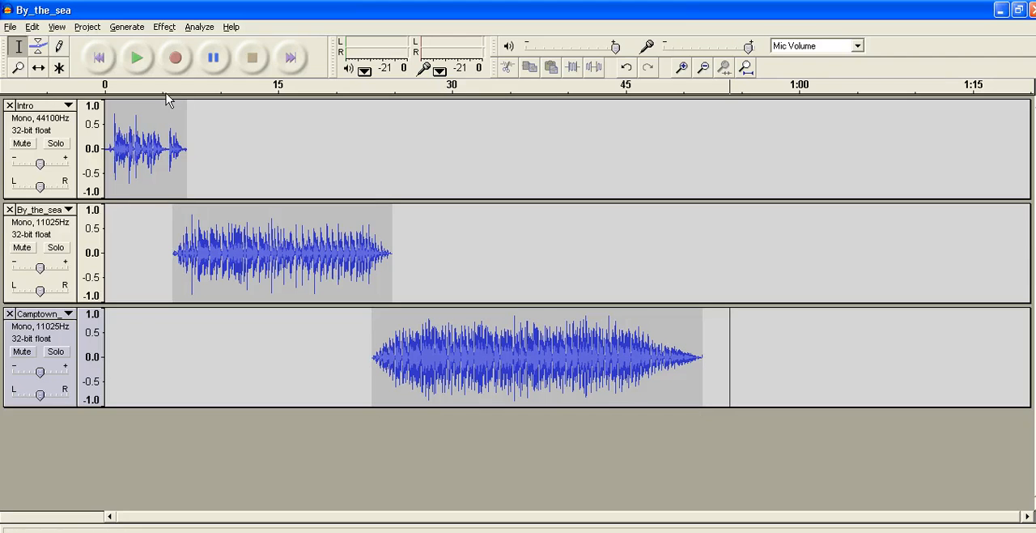
# Save the project under the new name "mixed music" in DEMO FOLDER
pyautogui.click(11, 26)
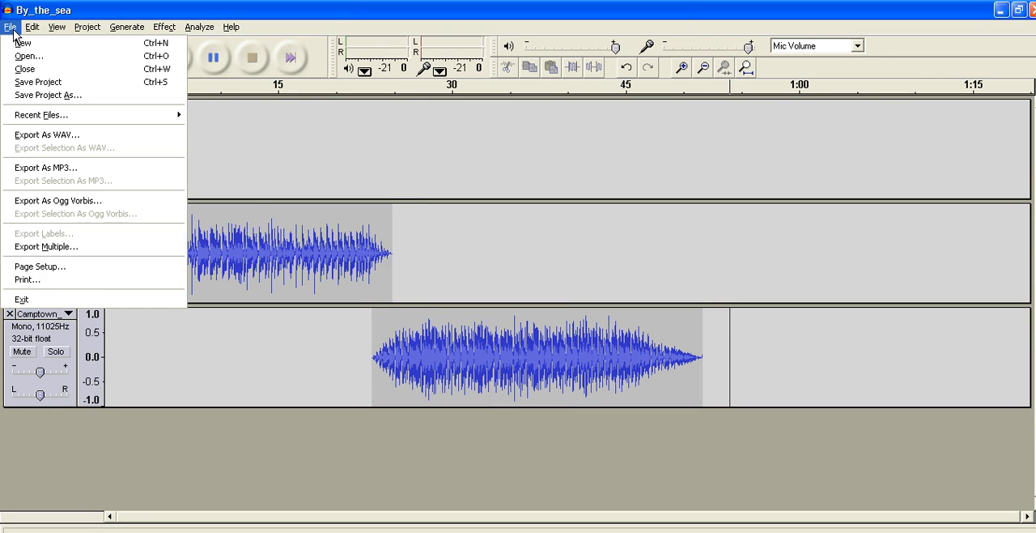
pyautogui.click(55, 95)
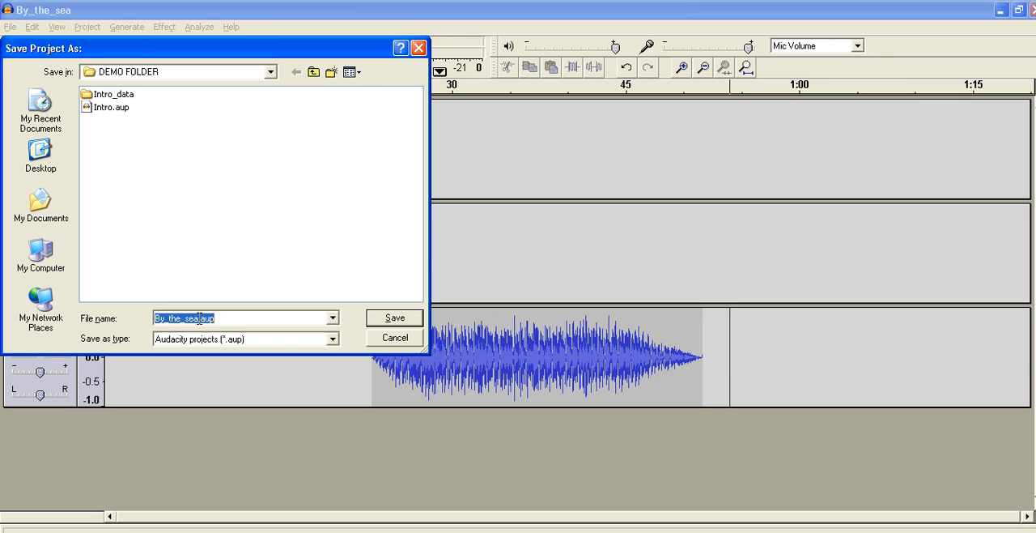
pyautogui.moveTo(199, 318); pyautogui.dragTo(98, 313)
pyautogui.write('mi')
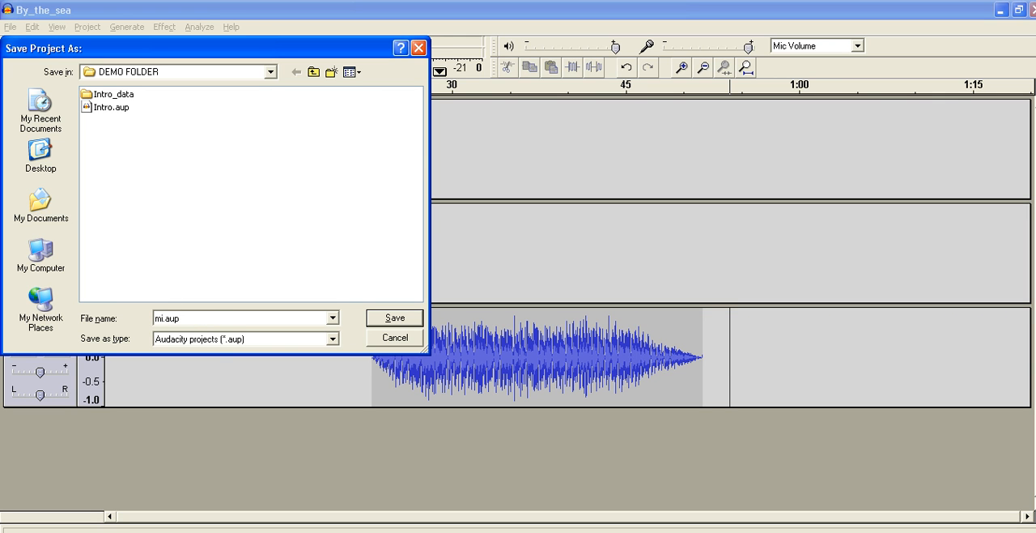
pyautogui.write('xed musiv')
pyautogui.press('BackSpace')
pyautogui.write('c')
pyautogui.click(396, 317)
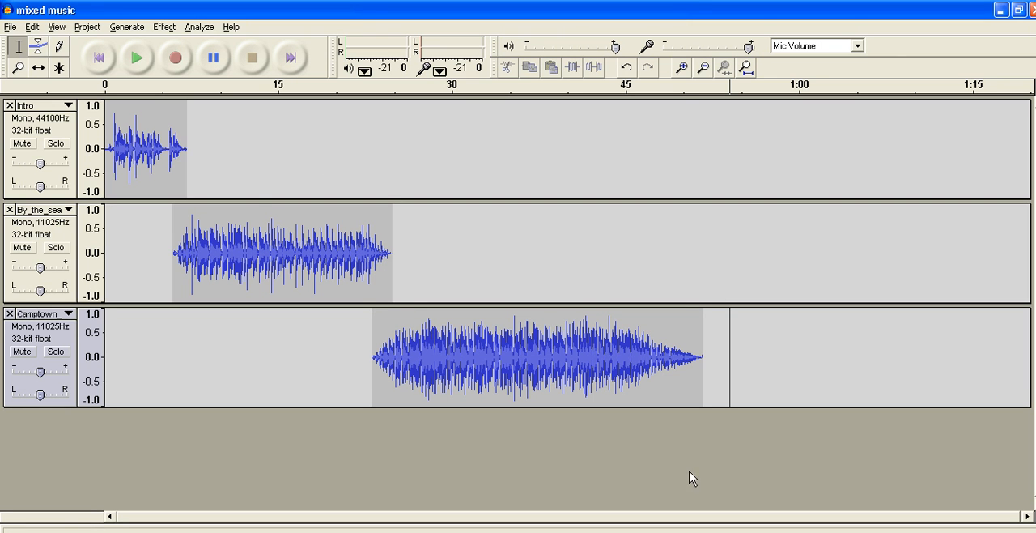
# Export the project as an MP3 named mixed music.mp3 in DEMO FOLDER, accepting the mono mix-down
pyautogui.click(9, 28)
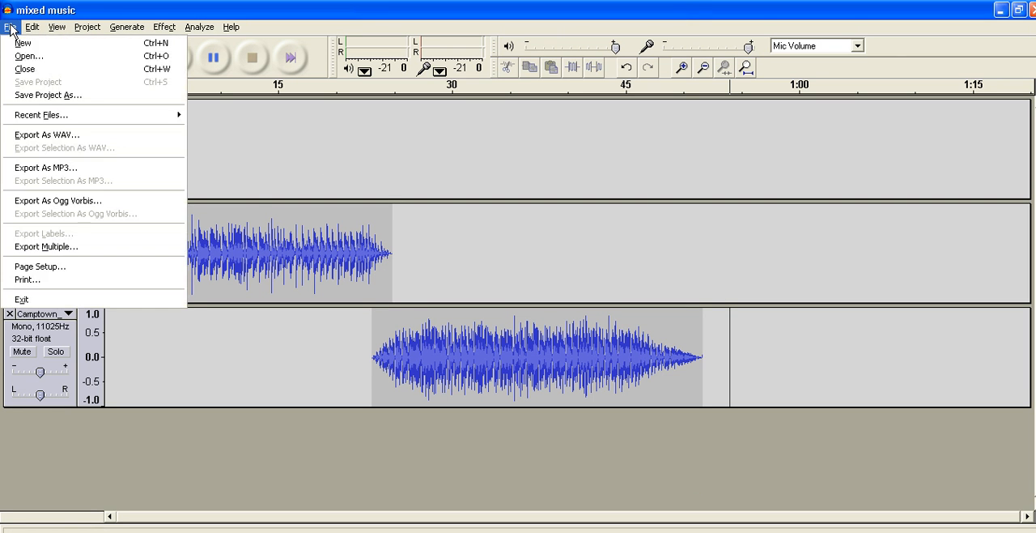
pyautogui.click(28, 172)
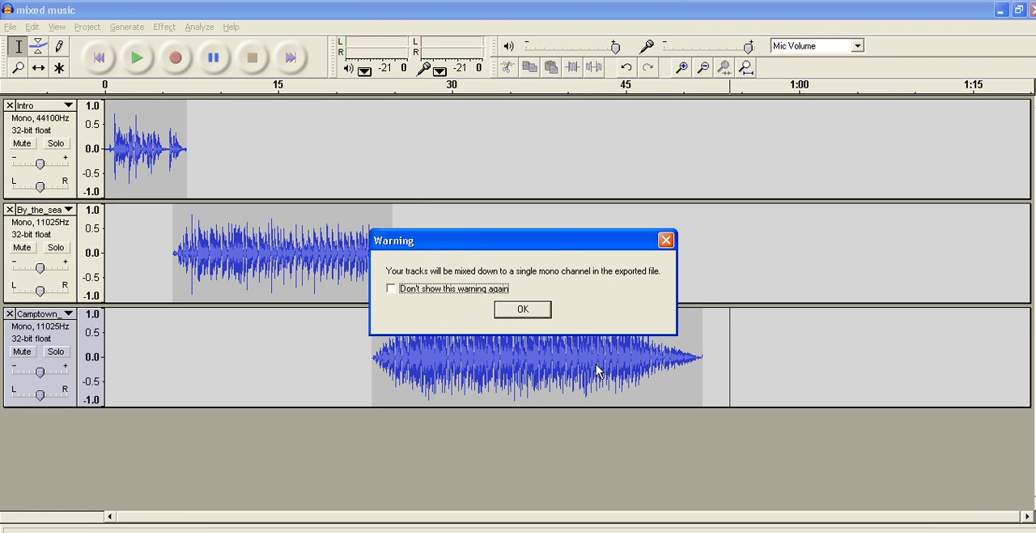
pyautogui.click(526, 311)
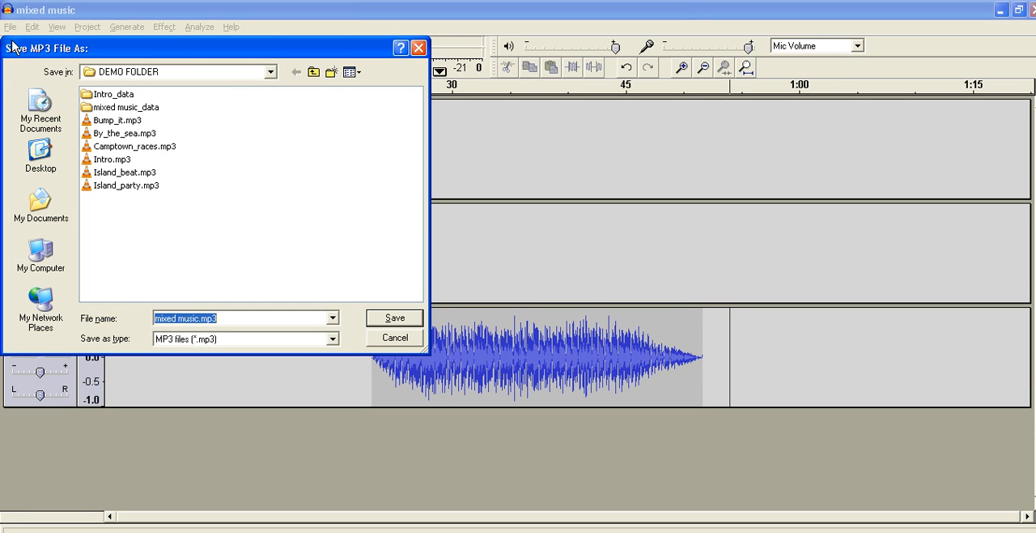
pyautogui.click(396, 321)
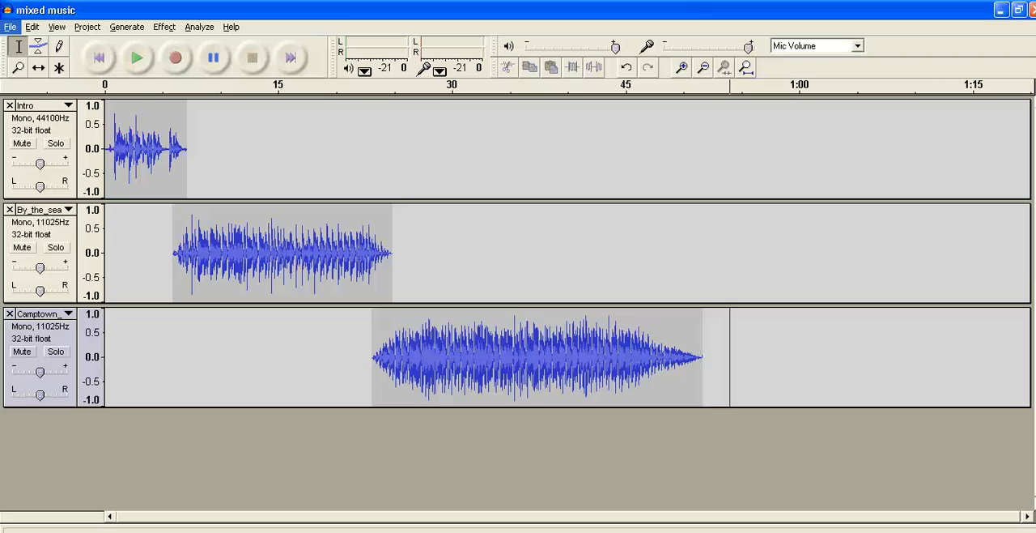
pyautogui.click(11, 26)
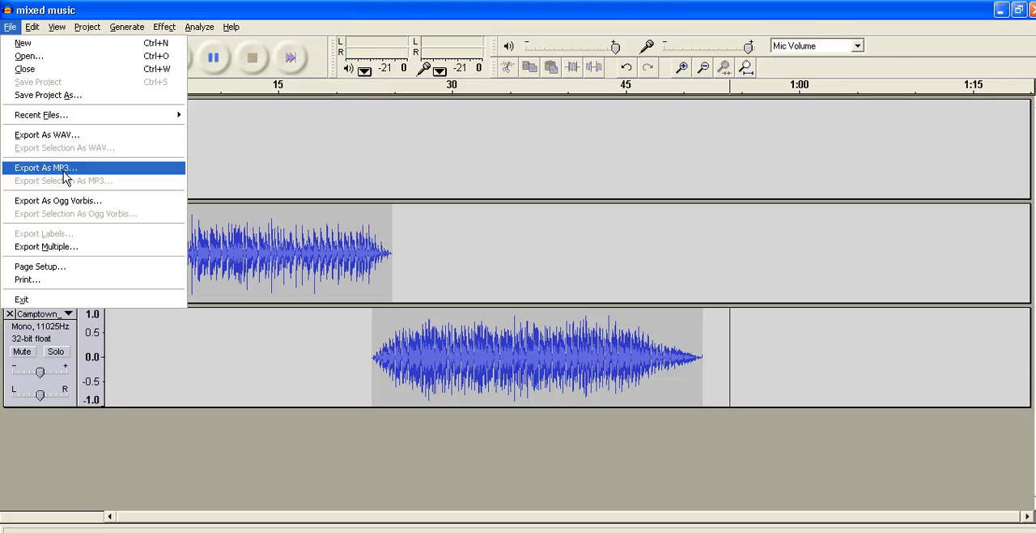
pyautogui.click(366, 20)
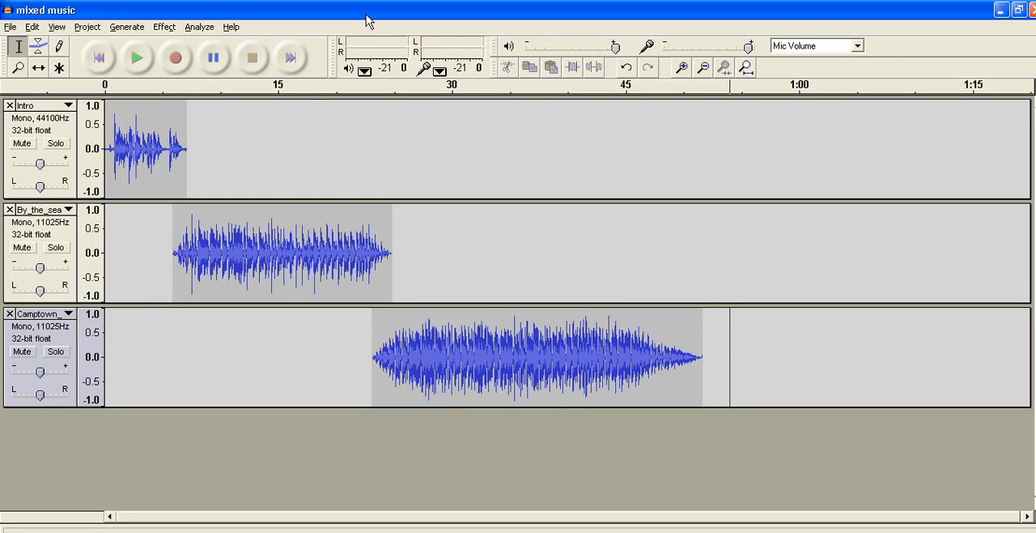